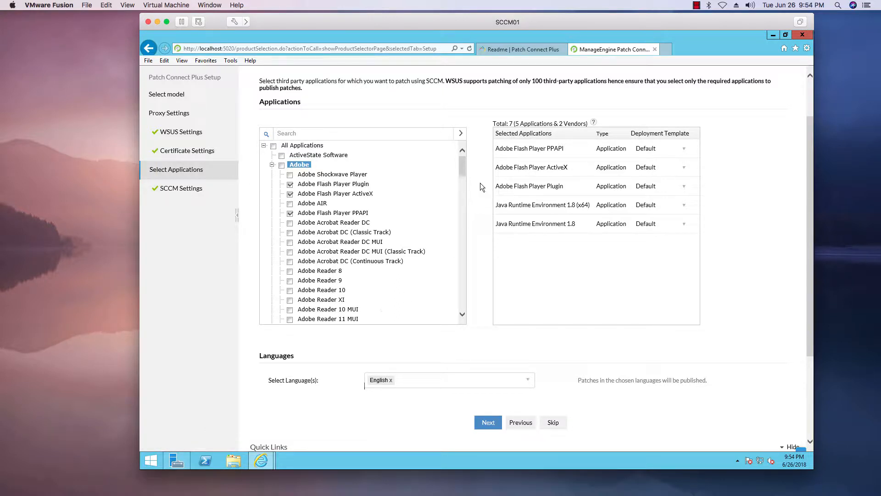
Deselect Adobe Flash Player PPAPI and select Adobe Shockwave Player in the third-party application list
mouse_move(464, 157)
left_mouse_down()
mouse_move(465, 196)
mouse_move(466, 160)
left_mouse_up()
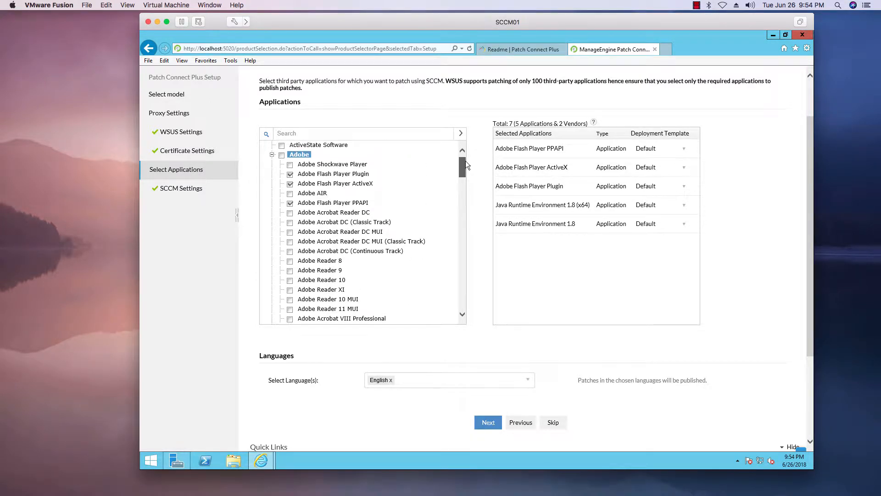
left_click(291, 205)
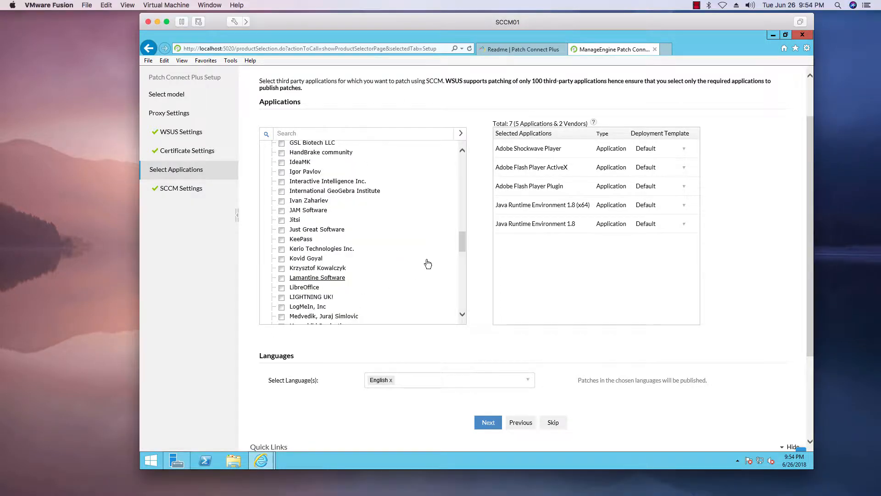
left_click_drag(460, 241, 460, 299)
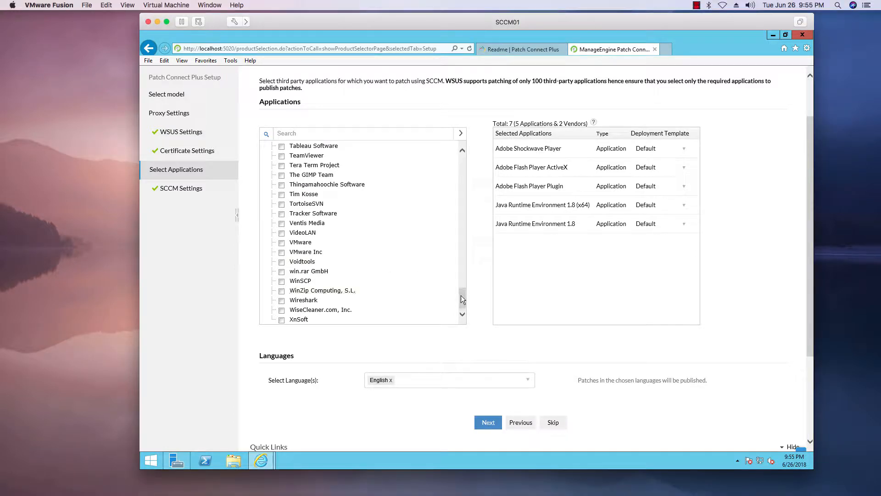
left_click_drag(461, 296, 465, 235)
scroll(464, 235, "up", 15)
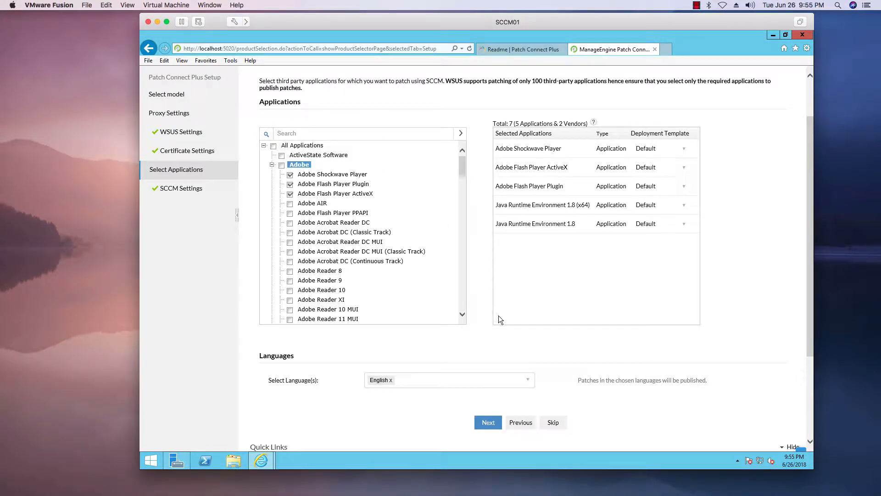
Submit the application selection with the default deployment template and finish the setup with the detected SCCM server settings
left_click(488, 423)
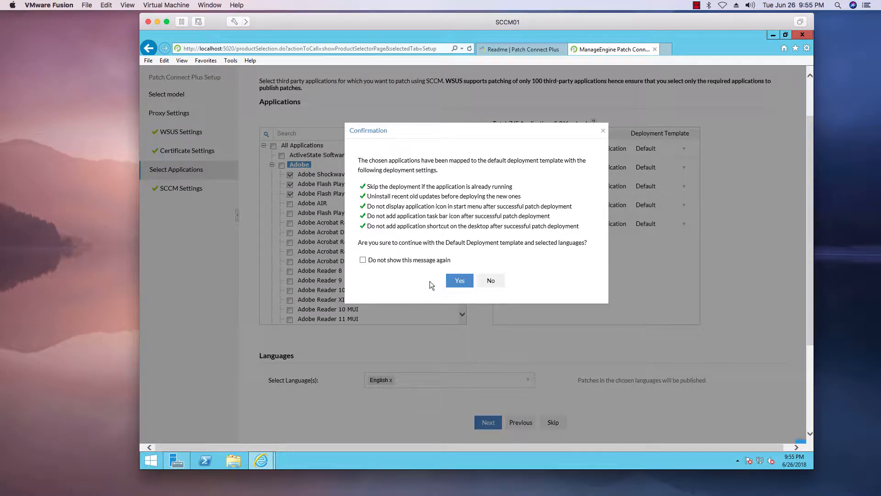
left_click(454, 280)
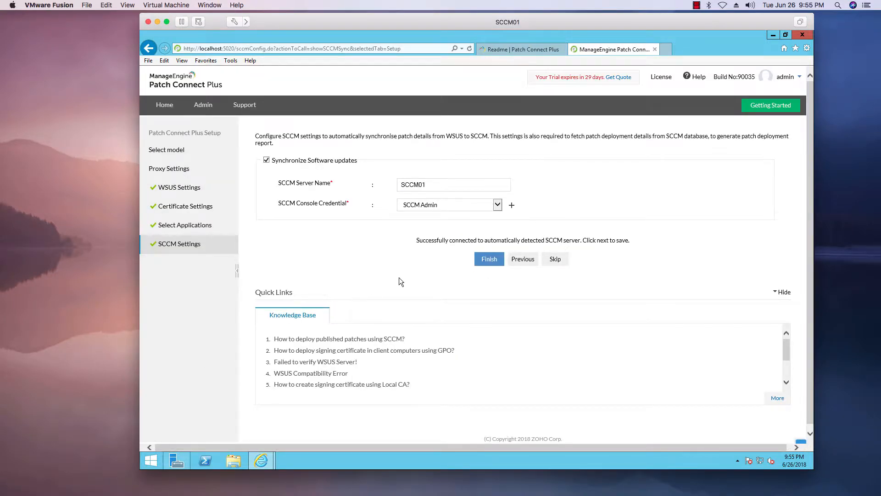
left_click(489, 259)
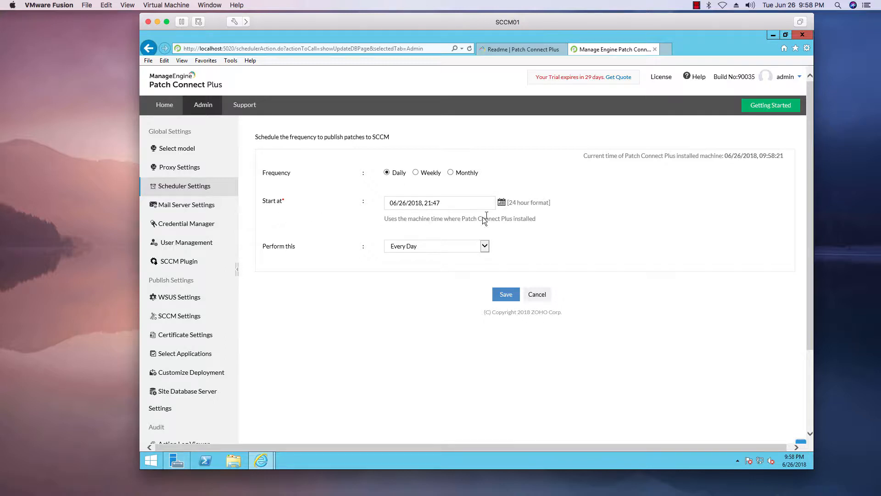
Check the daily recurrence options, keep Every Day, and save the schedule for publishing patches to SCCM
left_click(485, 246)
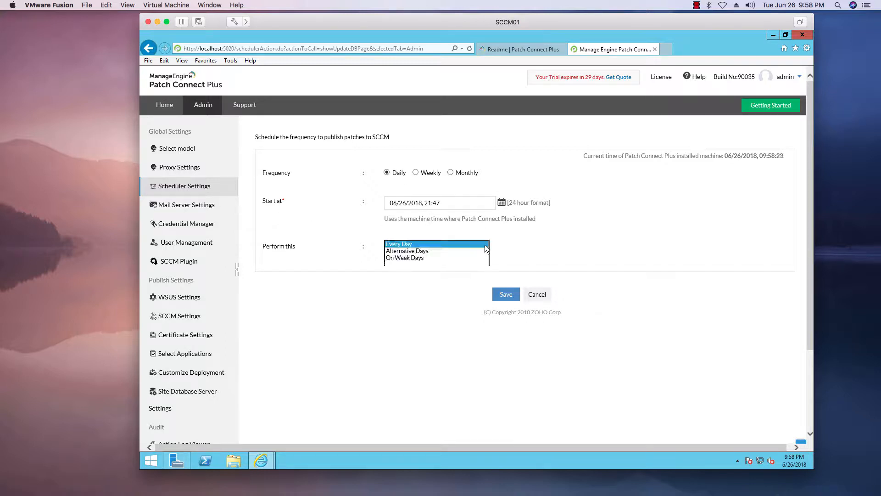
left_click(523, 244)
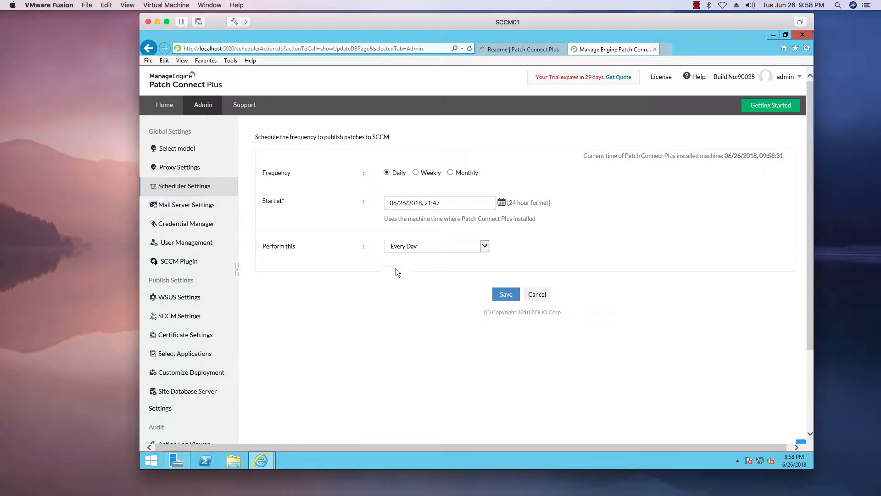
left_click(507, 296)
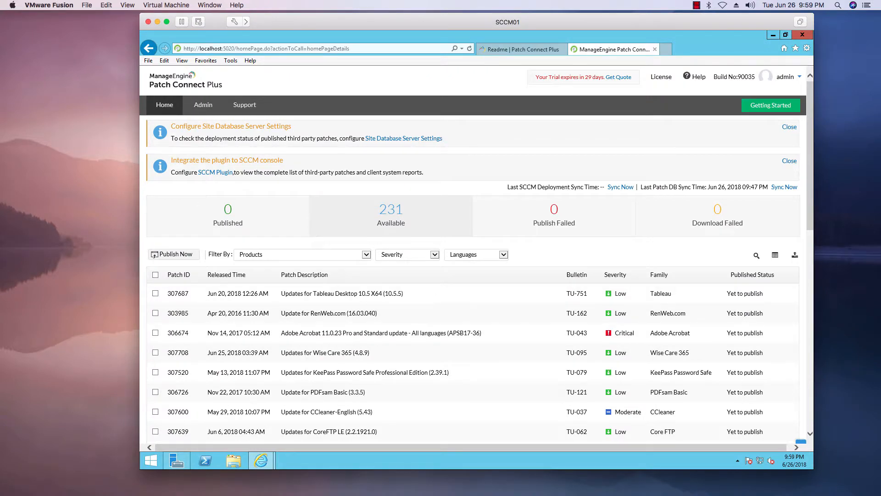
Look through the list of available third-party patches and open the product filter
scroll(487, 320, "down", 5)
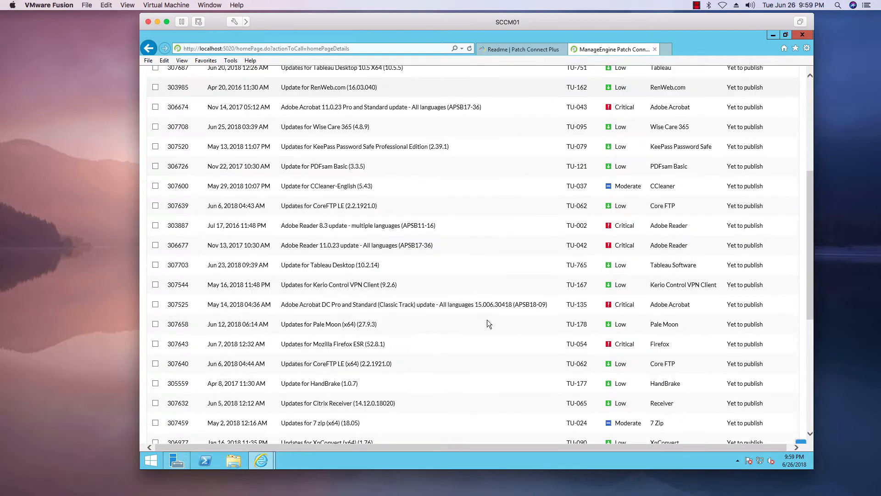
scroll(487, 320, "up", 5)
left_click(367, 259)
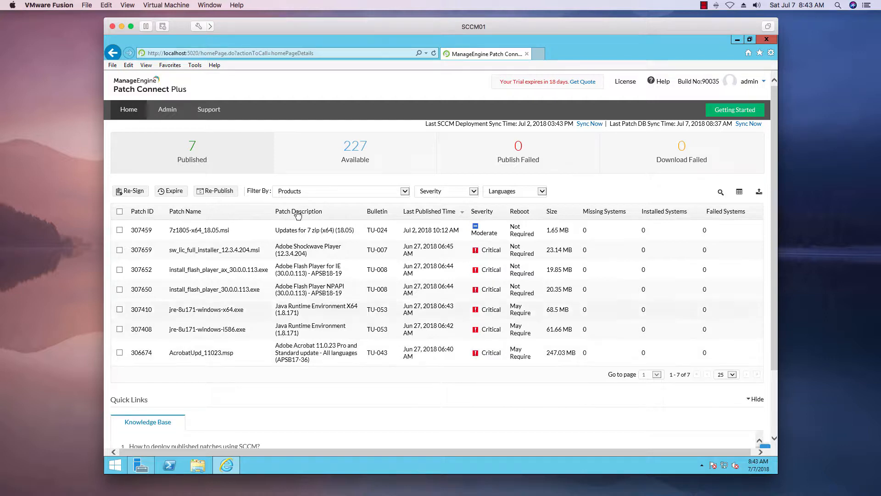
Open the SCCM Plugin page in the administration settings and examine its installation steps
left_click(168, 110)
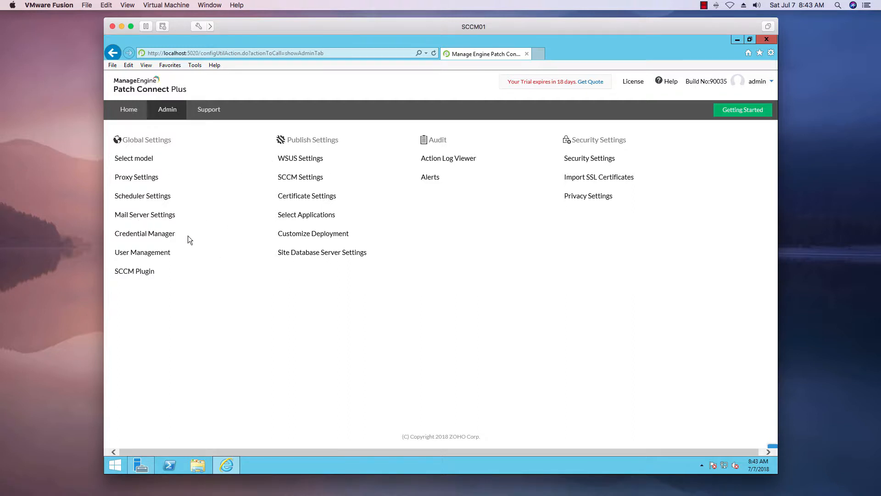
left_click(149, 271)
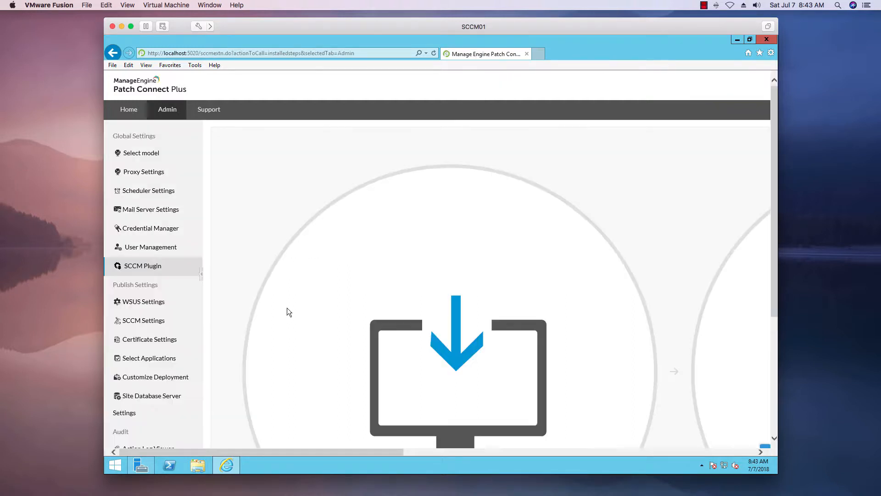
scroll(490, 352, "down", 5)
scroll(404, 316, "up", 5)
scroll(402, 316, "down", 3)
scroll(399, 313, "up", 3)
scroll(276, 241, "down", 3)
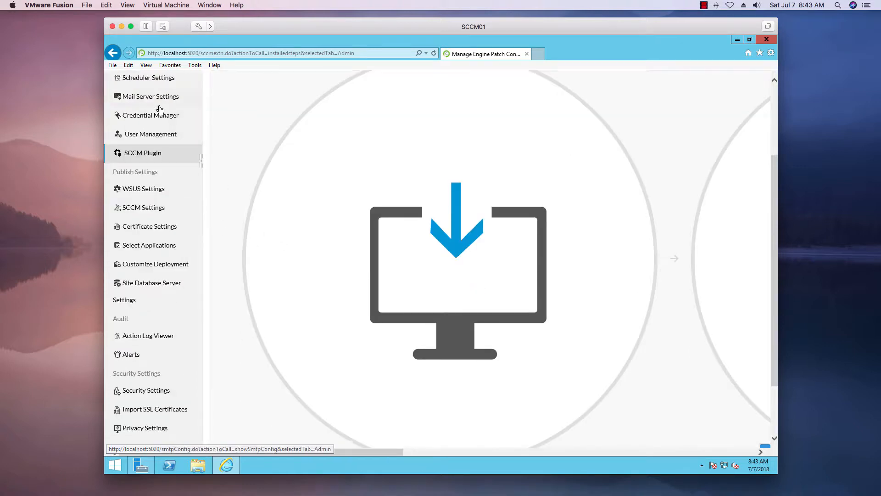
Review the publish settings for WSUS, SCCM and the selected applications
left_click(152, 189)
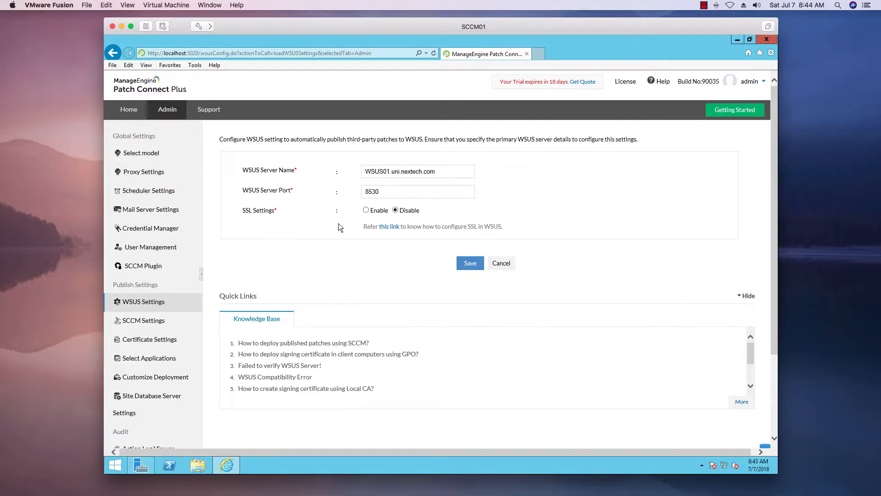
left_click(156, 322)
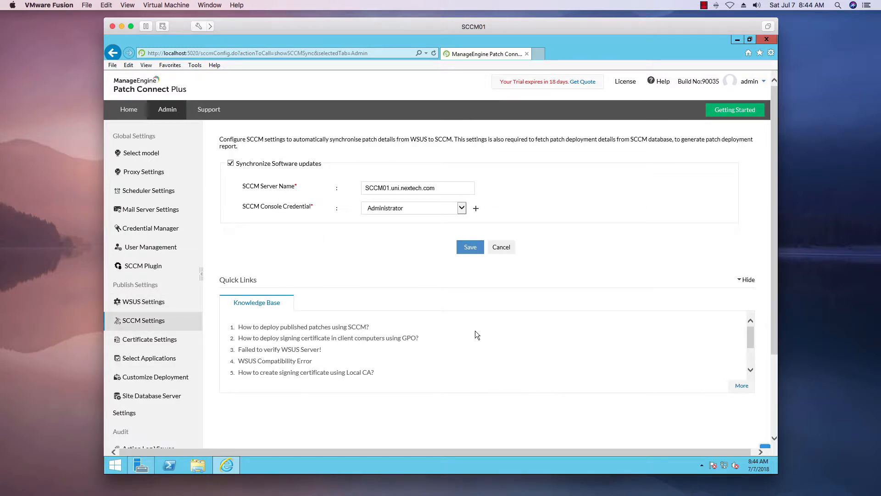
left_click(173, 359)
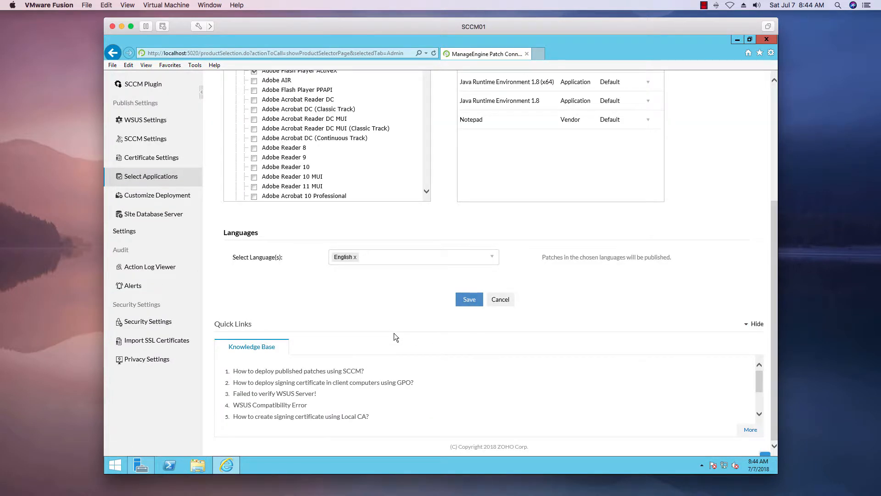
left_click_drag(773, 251, 772, 203)
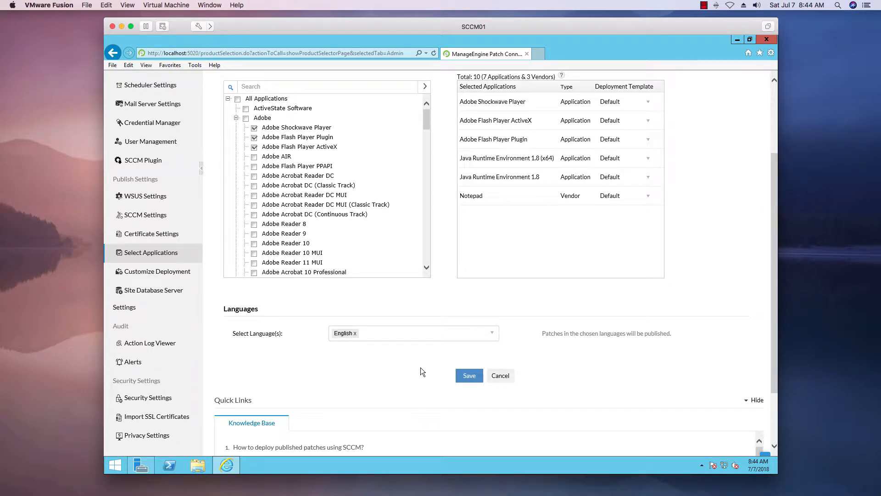
Minimize the browser and Server Manager, and open the Software Library in the System Center Configuration Manager console
left_click(738, 41)
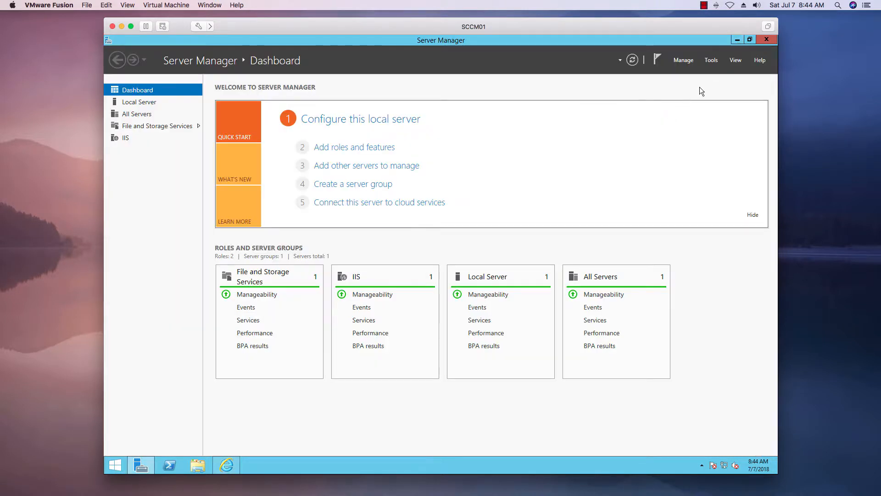
left_click(738, 40)
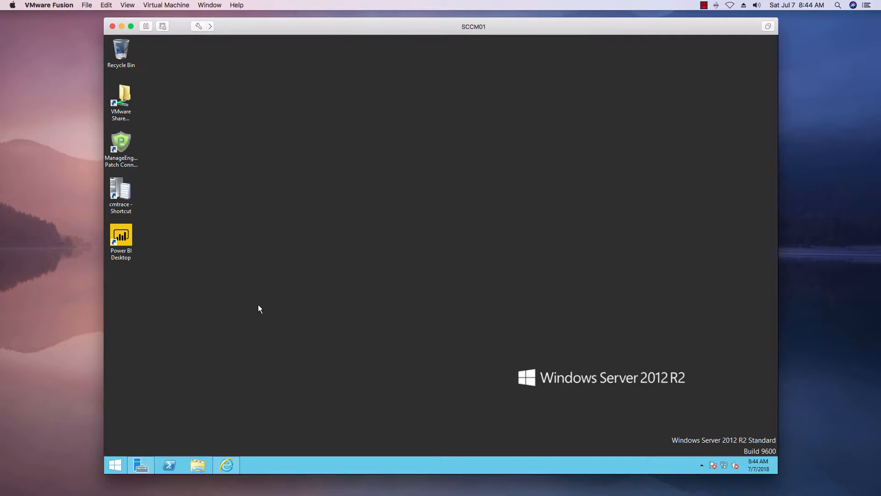
left_click(117, 464)
left_click(386, 399)
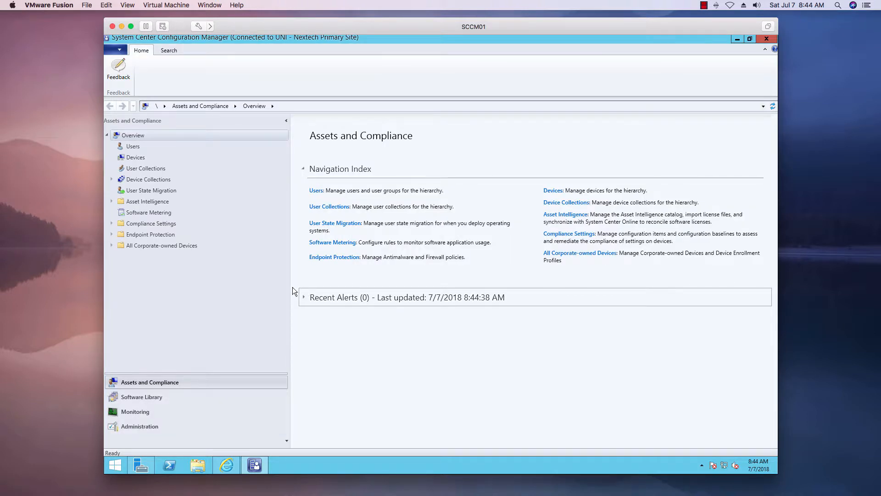
left_click(138, 398)
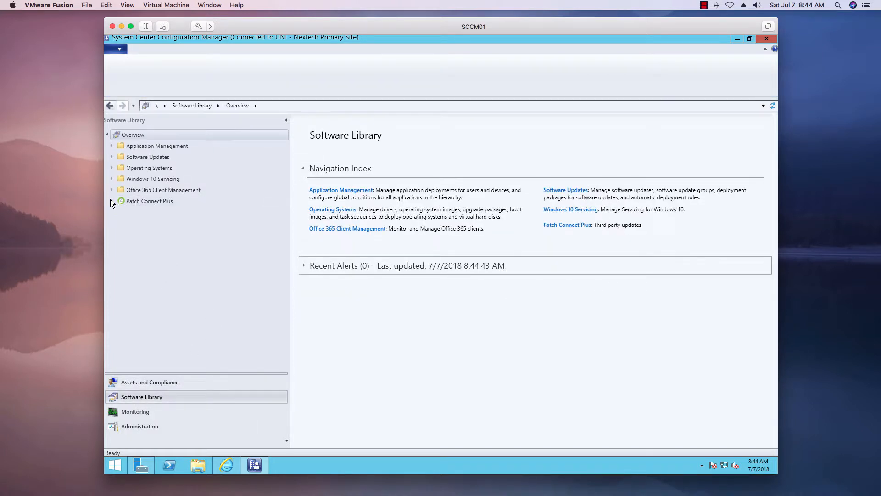
Review the Classifications in the primary site's Software Update Point Component Properties and close them without changes
left_click(144, 427)
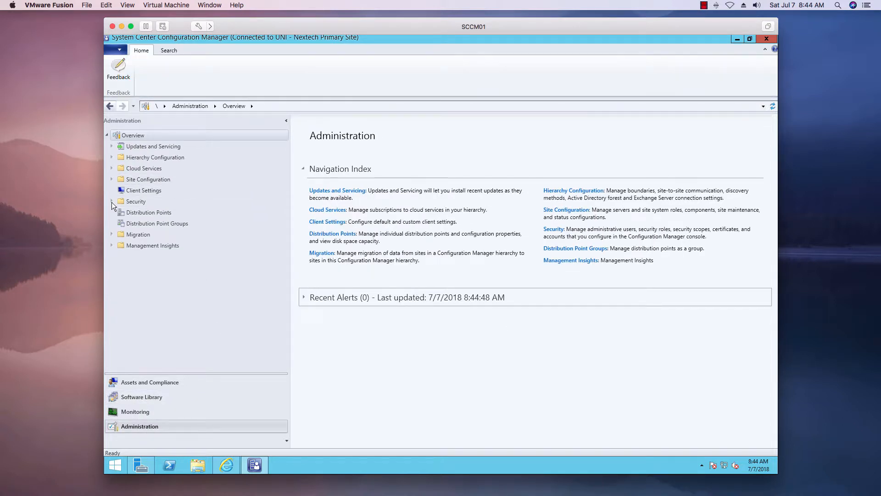
left_click(111, 179)
left_click(134, 191)
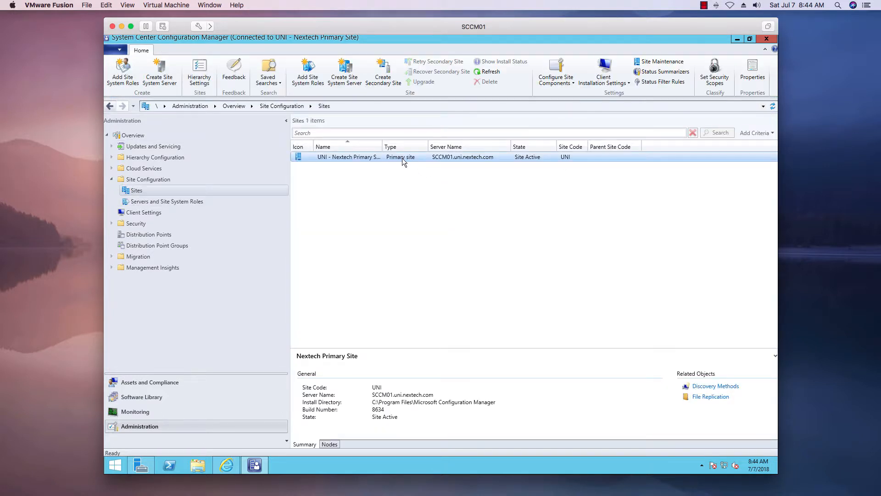
right_click(402, 158)
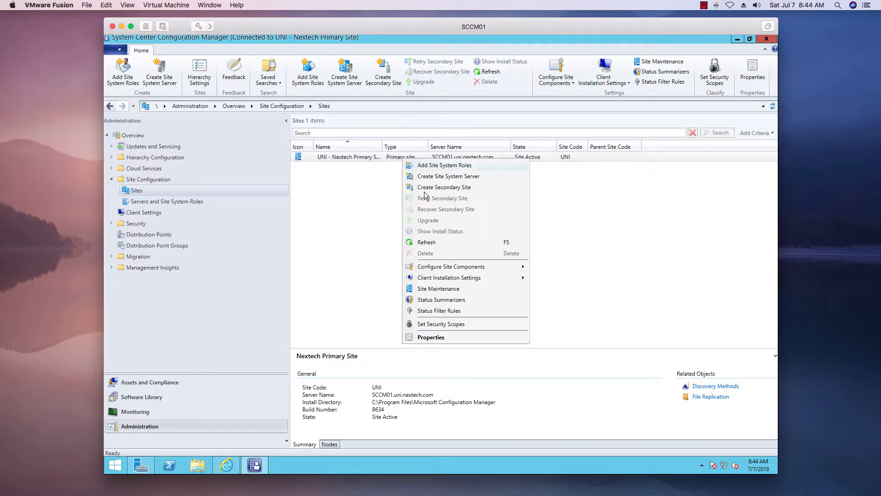
mouse_move(508, 268)
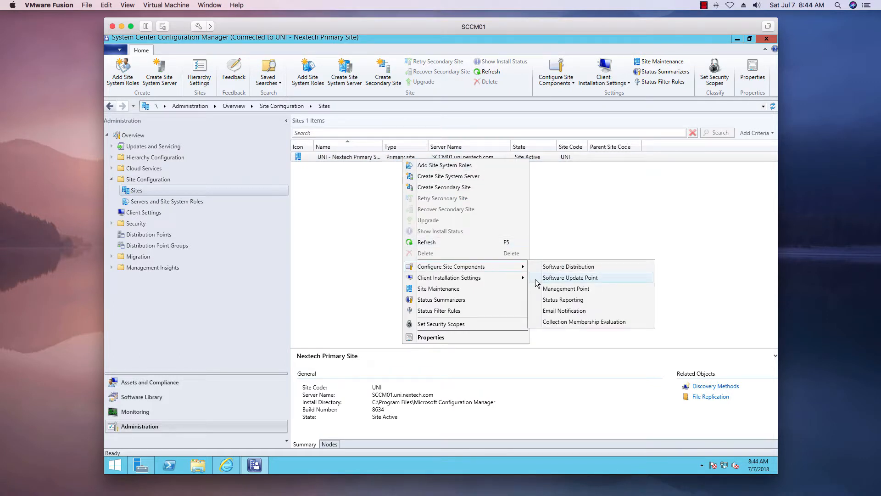
left_click(551, 278)
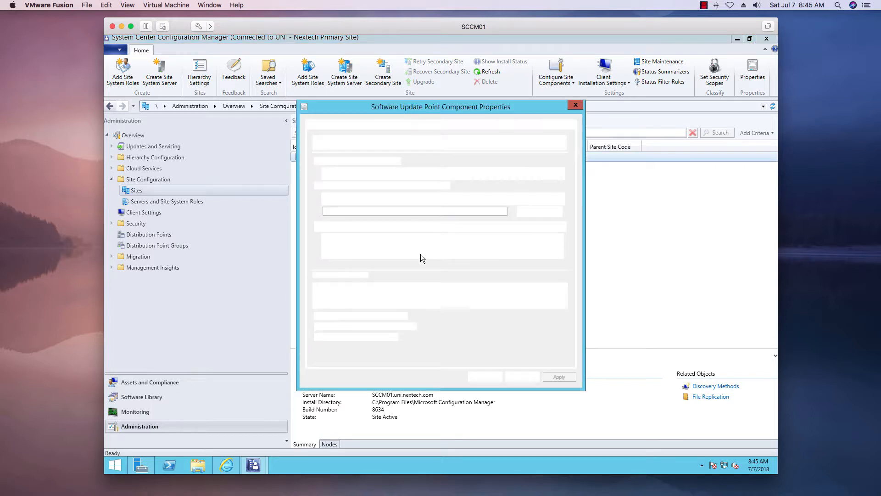
left_click(398, 125)
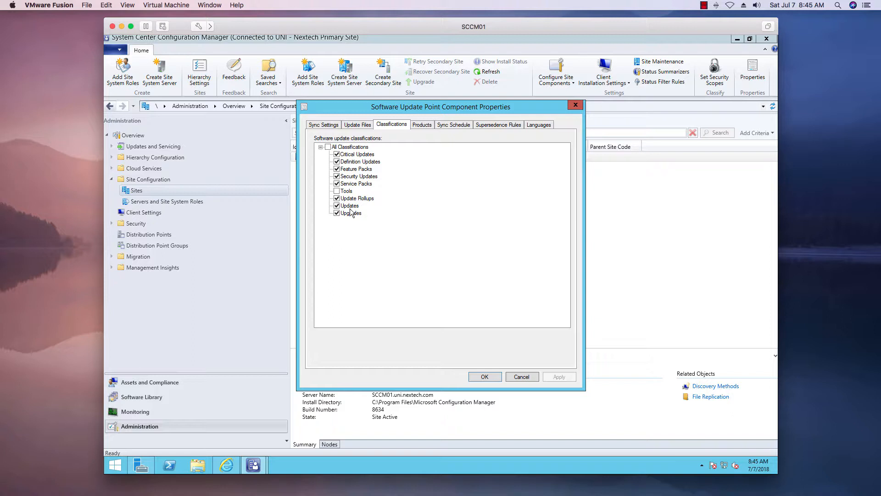
left_click(523, 377)
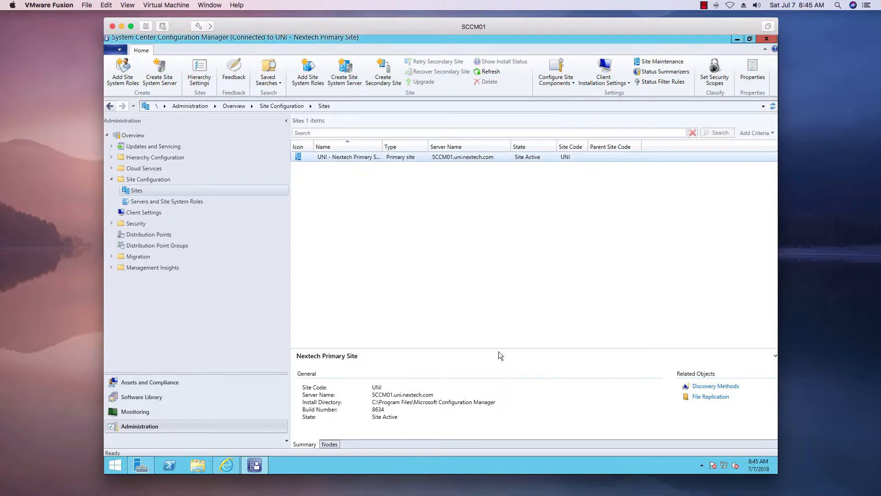
Open Software Updates in the Software Library, check Software Update Groups, and display the All Software Updates list
left_click(153, 397)
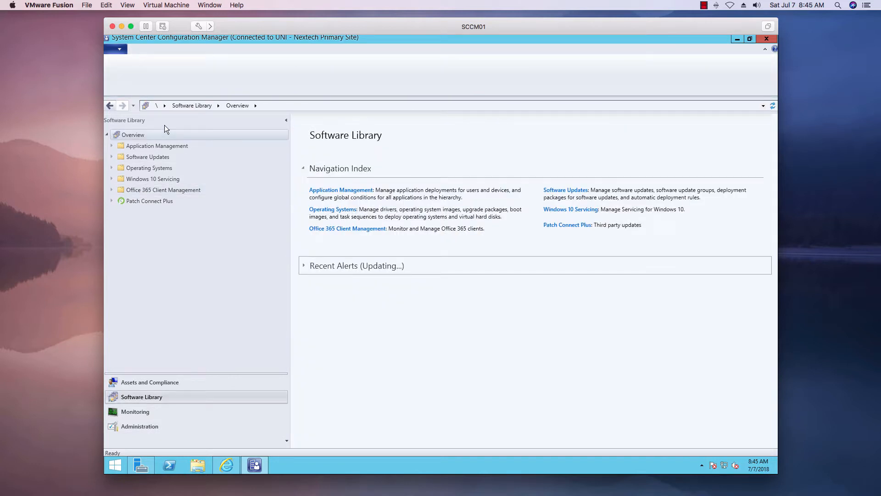
left_click(113, 156)
left_click(179, 169)
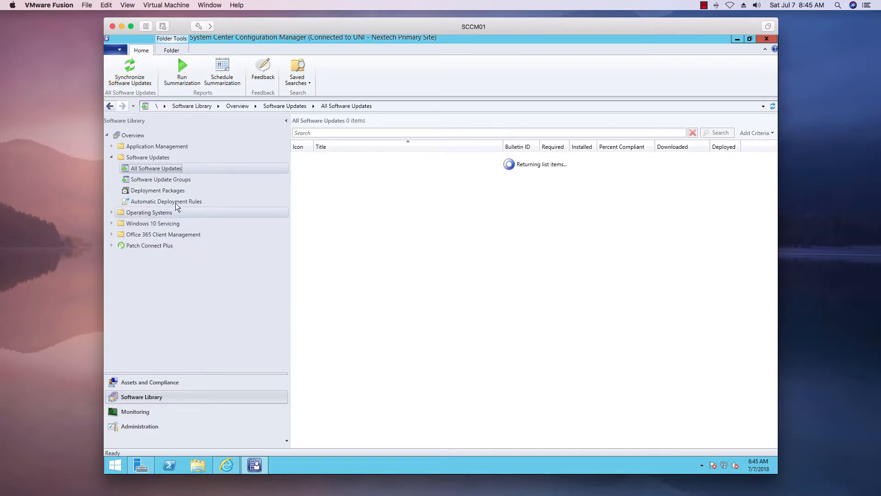
left_click(166, 181)
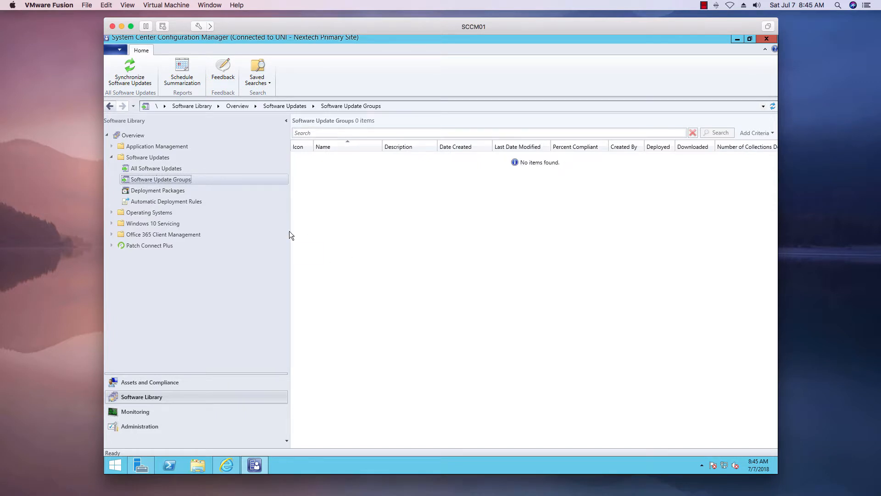
left_click(158, 169)
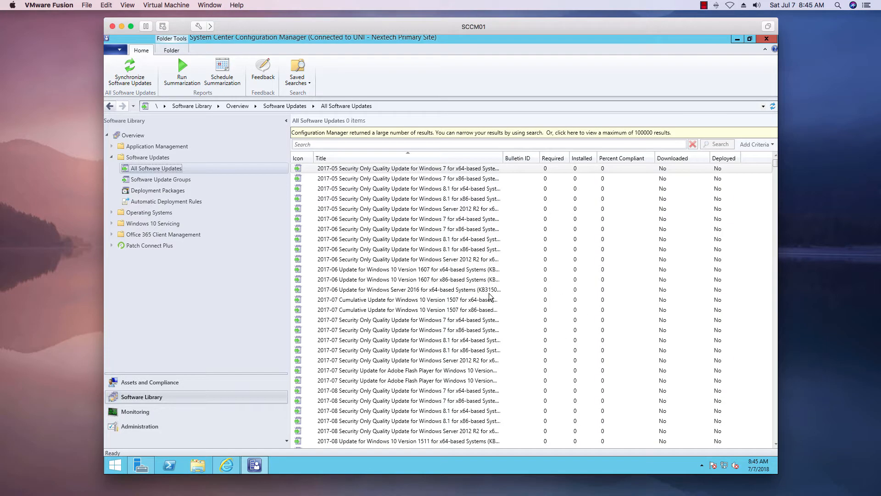
Search All Software Updates for "adobe", widen the Title column slightly, and look through the results
left_click(310, 144)
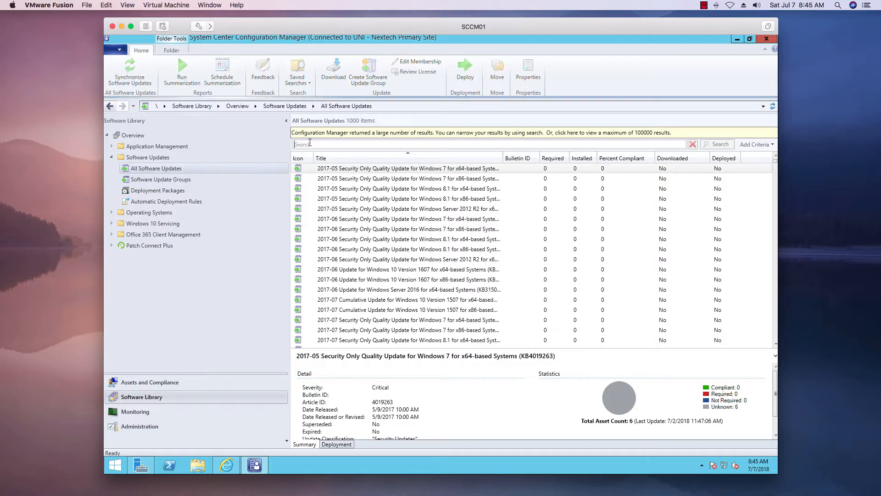
type("a")
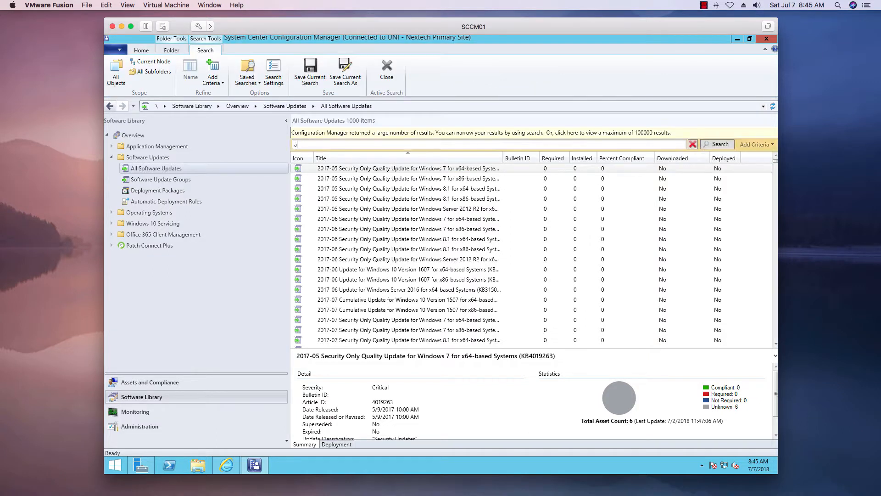
type("dobr")
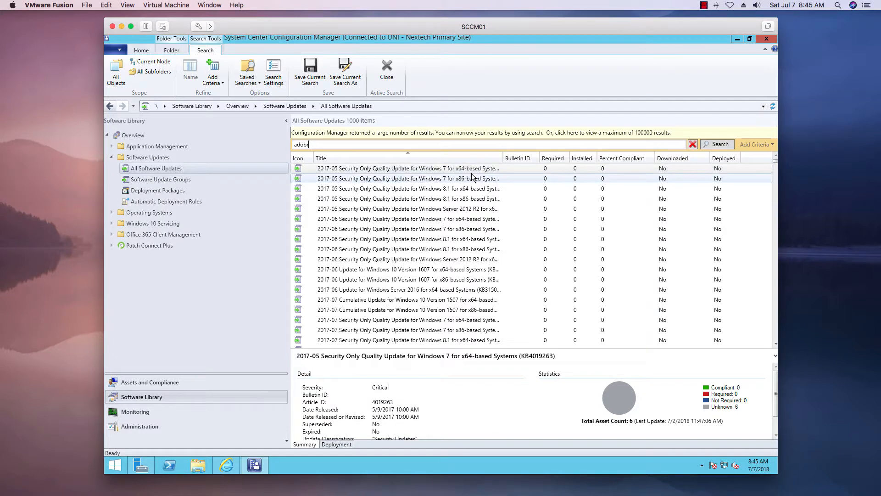
key("BackSpace")
type("e")
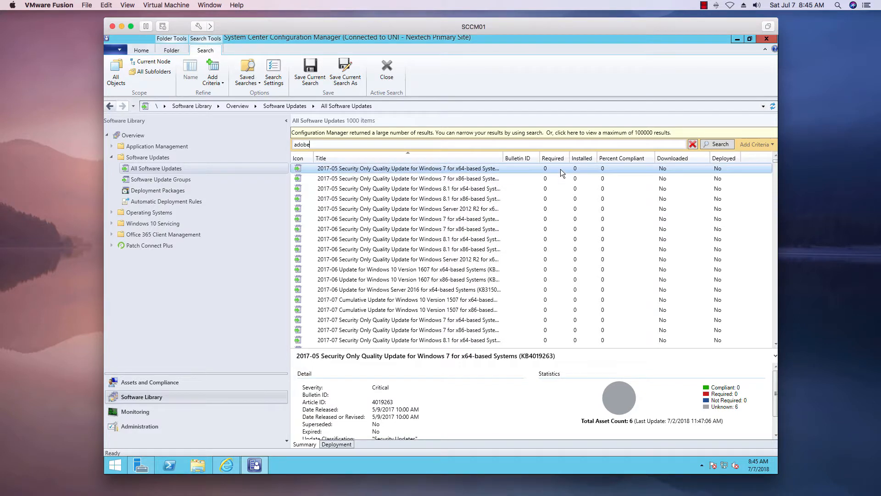
left_click(718, 144)
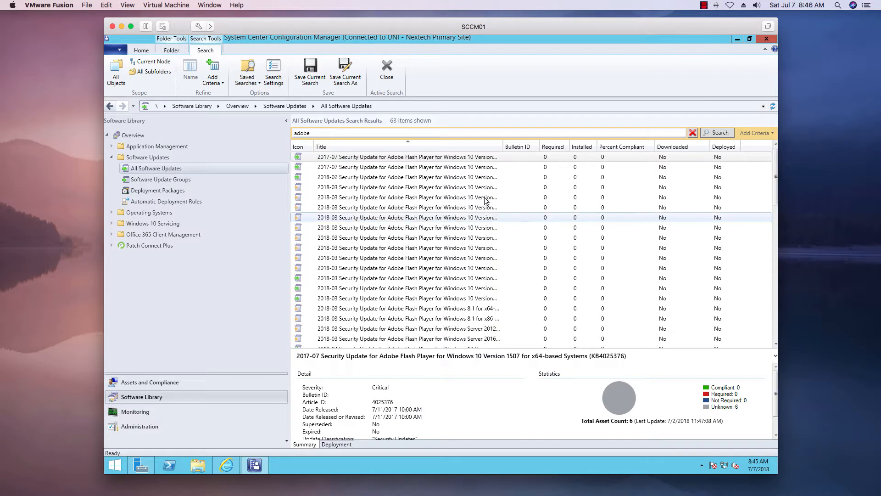
left_click_drag(505, 149, 509, 148)
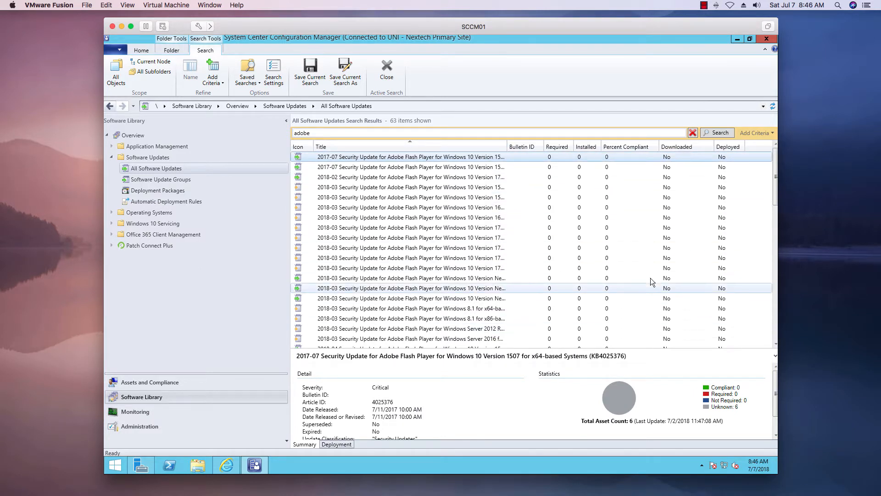
scroll(651, 278, "down", 15)
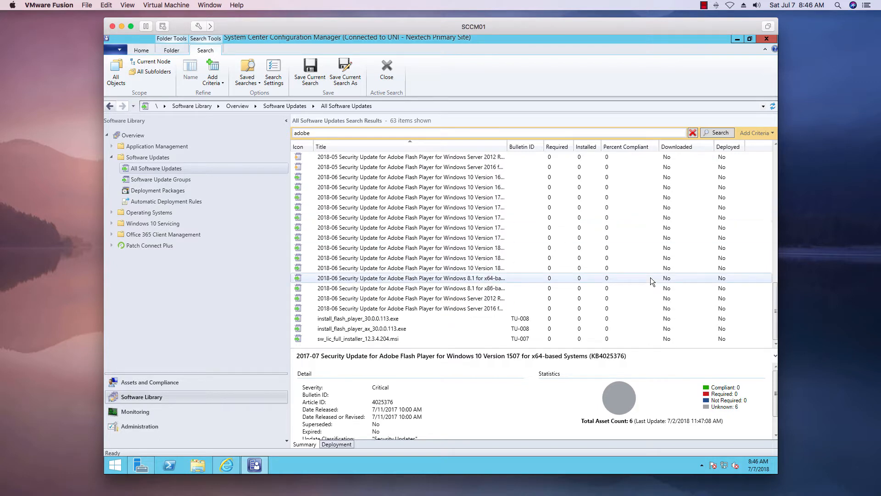
scroll(636, 269, "up", 8)
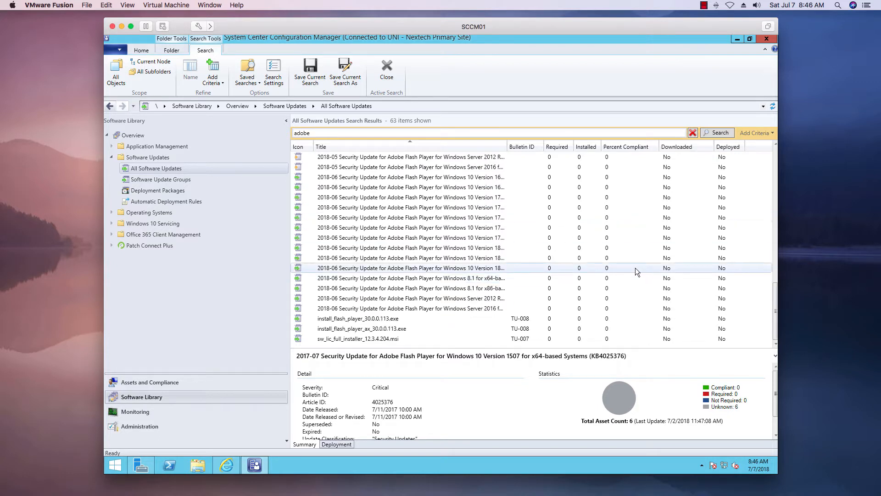
scroll(636, 268, "up", 6)
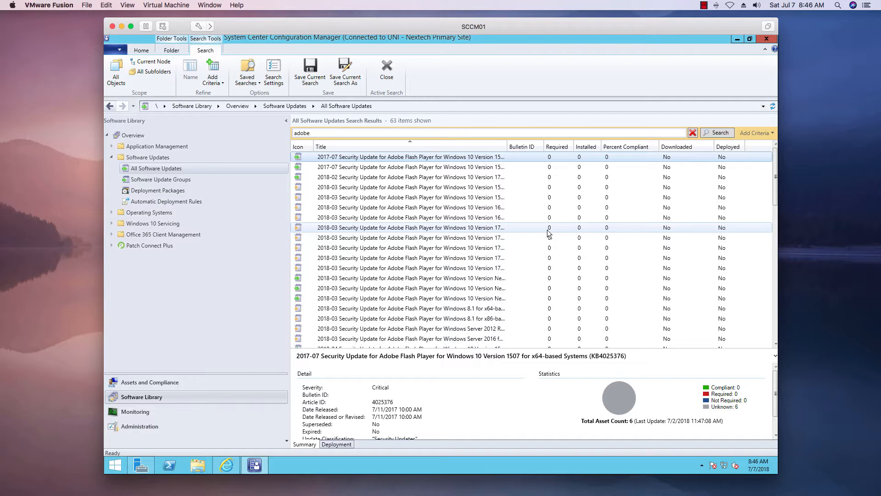
Open ThirdParty Updates under Patch Connect Plus and examine the npp.7.5.6.Installer.exe and npp.7.5.6.Installer.x64.exe updates
left_click(115, 246)
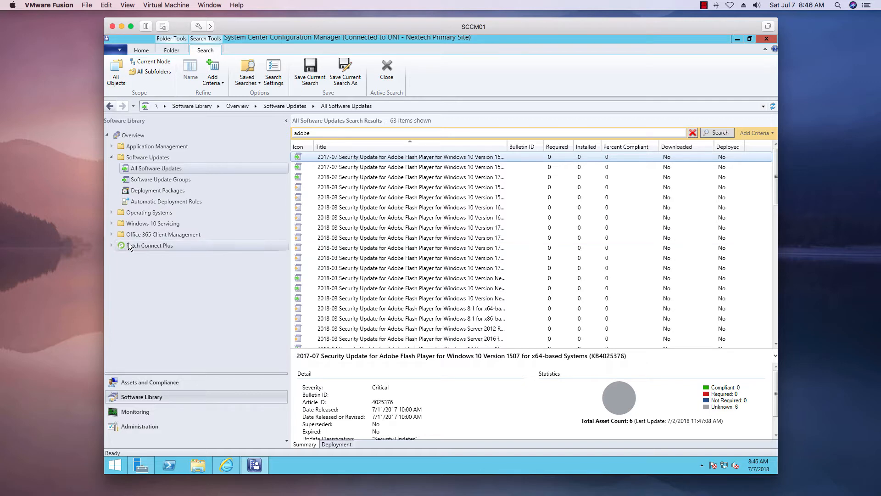
left_click(111, 246)
left_click(153, 257)
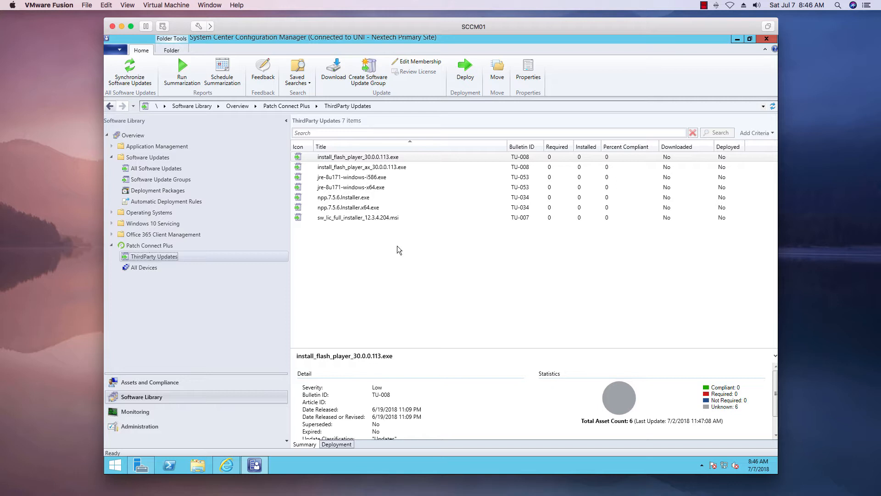
left_click(365, 204)
left_click(362, 198)
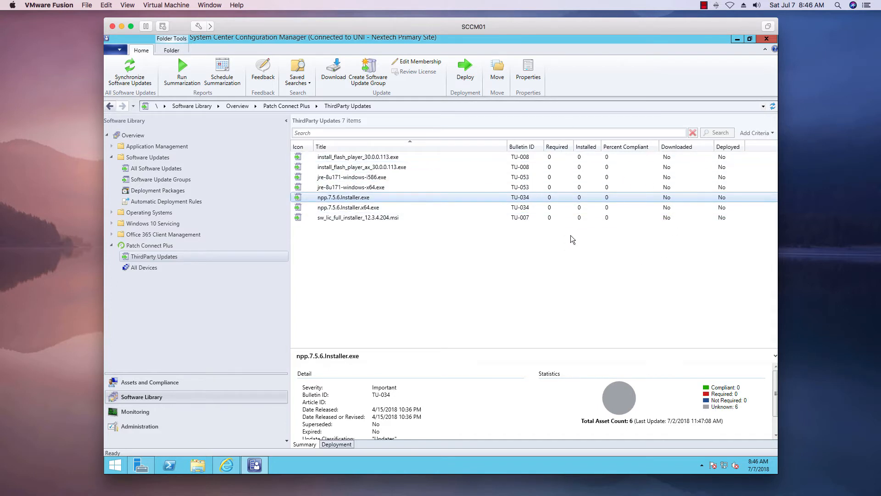
right_click(354, 199)
left_click(332, 211)
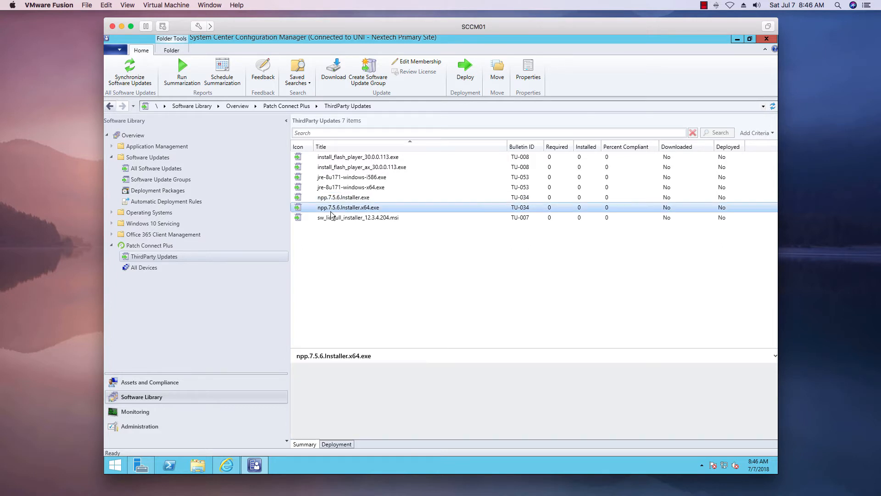